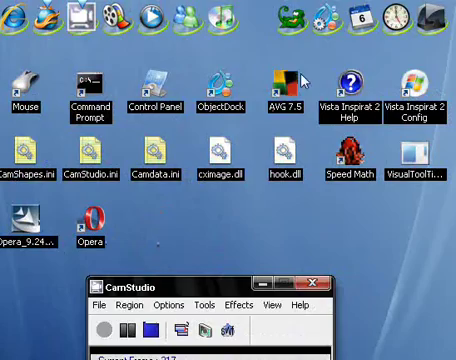
- Move both Vista Inspirat 2 icons together and place the Opera icon next to Mozilla
drag(316, 64, 405, 120)
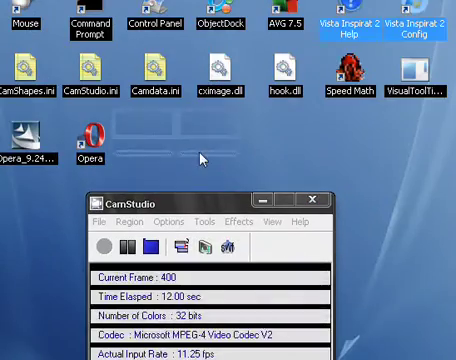
drag(200, 160, 150, 150)
drag(92, 142, 160, 345)
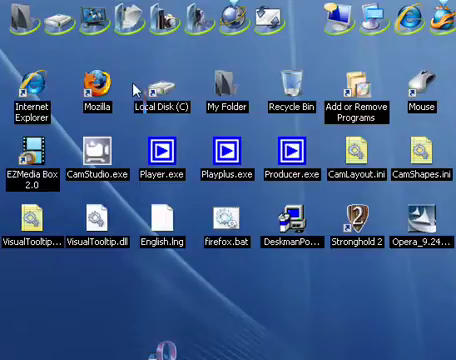
drag(178, 121, 352, 106)
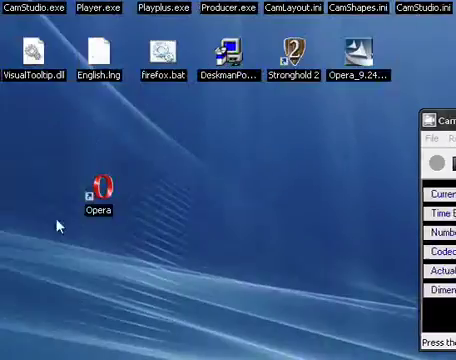
mouse_move(163, 188)
mouse_down()
mouse_move(180, 104)
mouse_move(175, 98)
mouse_up()
mouse_move(250, 84)
mouse_down()
mouse_move(413, 95)
mouse_move(373, 104)
mouse_up()
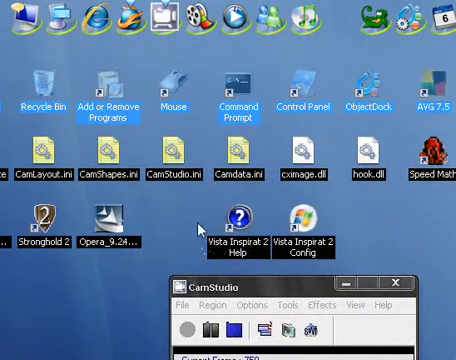
mouse_move(200, 230)
mouse_down()
mouse_move(307, 244)
mouse_move(255, 229)
mouse_up()
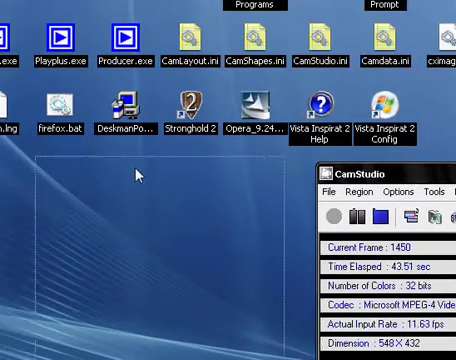
- Reposition the CamStudio window to the lower right, below the desktop icon rows
drag(333, 97, 195, 178)
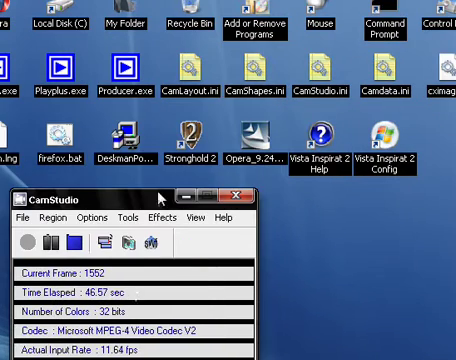
drag(160, 198, 185, 162)
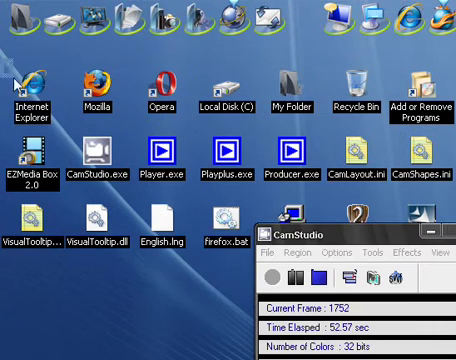
mouse_move(6, 60)
mouse_down()
mouse_move(70, 130)
mouse_move(70, 122)
mouse_up()
- Highlight the Internet Explorer, Mozilla and Opera desktop icons one after another
click(66, 73)
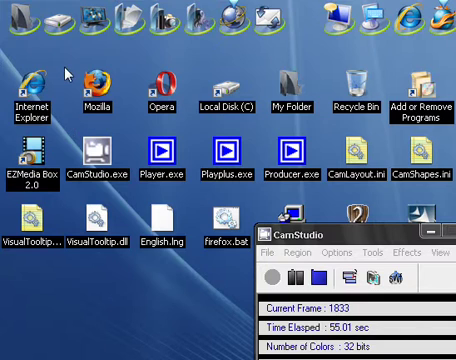
drag(82, 80, 128, 133)
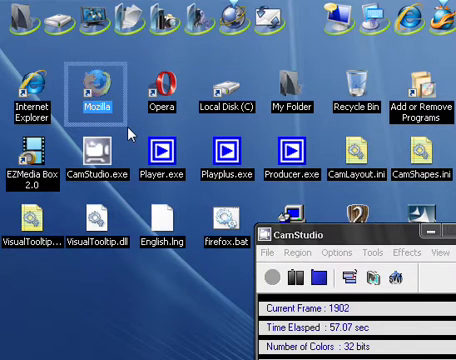
click(128, 133)
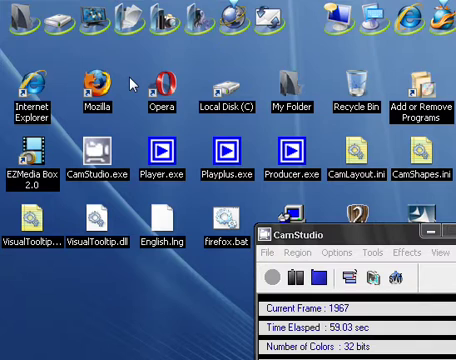
drag(132, 78, 193, 135)
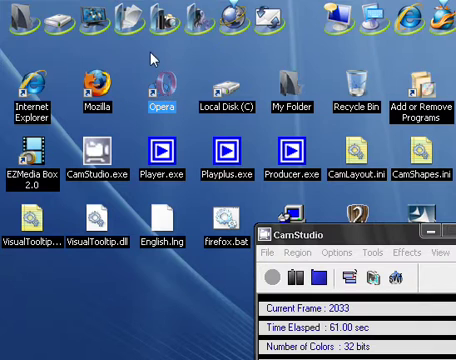
click(148, 80)
mouse_move(141, 60)
mouse_down()
mouse_move(208, 128)
mouse_move(217, 106)
mouse_move(183, 137)
mouse_up()
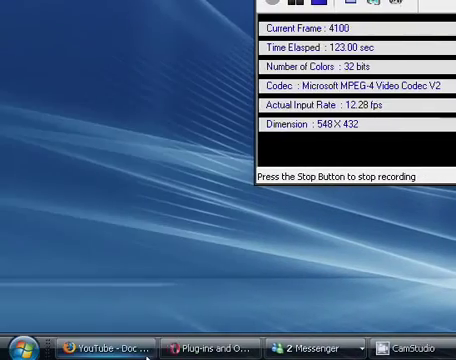
click(147, 355)
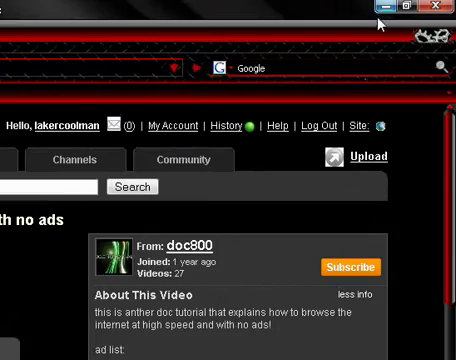
click(385, 8)
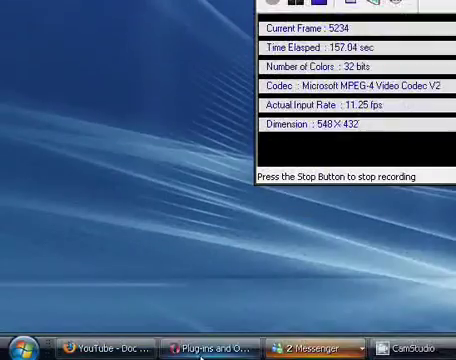
- Restore the Opera Plug-ins window from the taskbar and maximize it
click(200, 356)
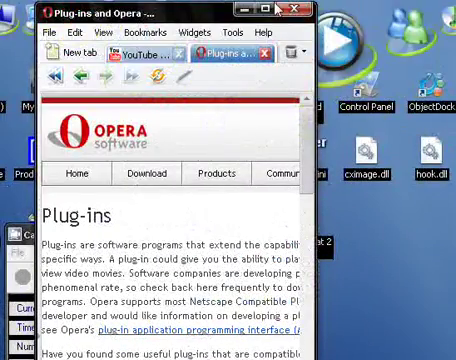
click(267, 9)
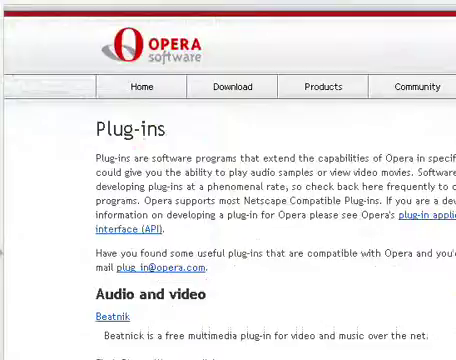
scroll(170, 140, down, 5)
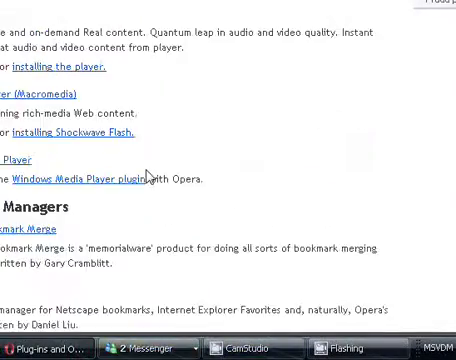
scroll(149, 177, up, 5)
scroll(166, 127, down, 6)
scroll(202, 270, down, 1)
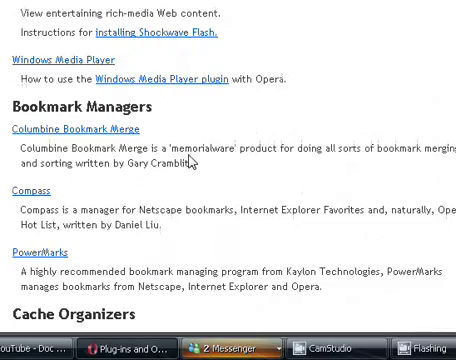
scroll(200, 280, up, 10)
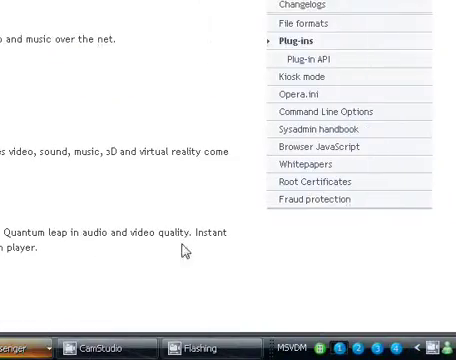
scroll(183, 178, up, 4)
scroll(185, 141, up, 2)
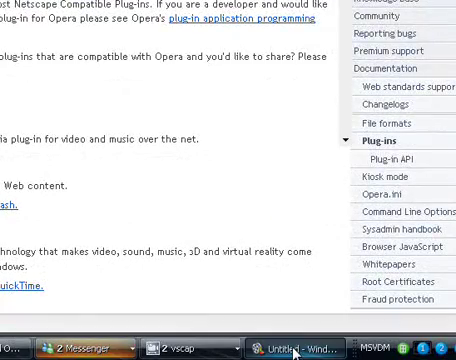
click(294, 352)
right_click(300, 350)
click(451, 5)
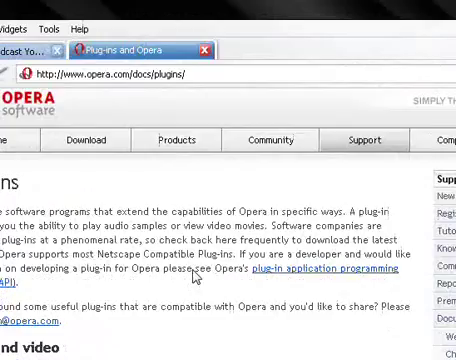
scroll(193, 277, down, 3)
scroll(196, 277, down, 4)
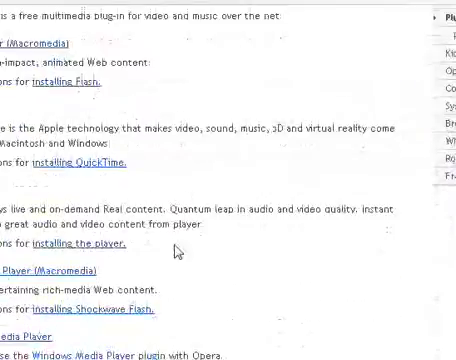
scroll(178, 252, down, 5)
scroll(152, 272, down, 3)
scroll(173, 330, down, 3)
scroll(262, 320, down, 3)
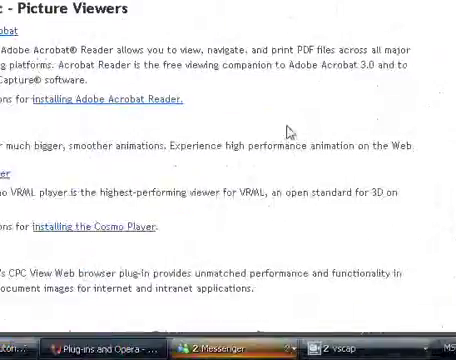
scroll(290, 132, down, 3)
scroll(293, 160, down, 3)
scroll(240, 150, down, 3)
scroll(181, 135, down, 3)
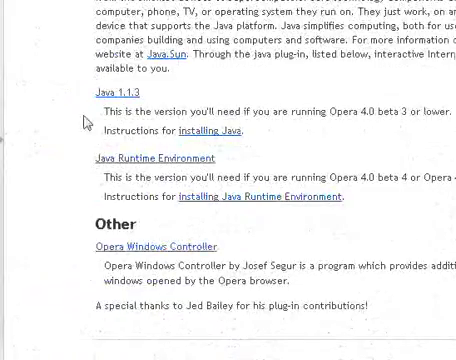
scroll(251, 317, down, 2)
scroll(280, 78, up, 5)
scroll(175, 195, up, 3)
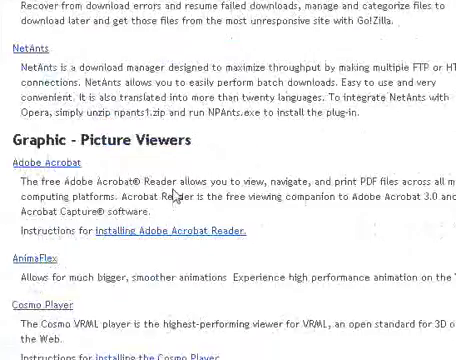
scroll(170, 208, up, 2)
scroll(170, 208, up, 3)
scroll(263, 130, up, 5)
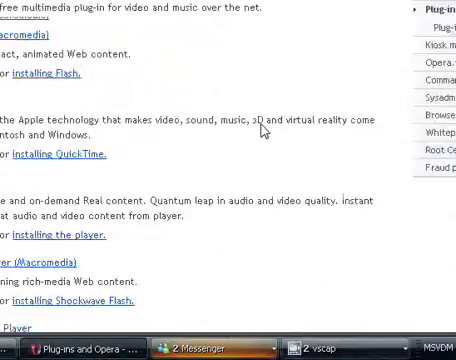
scroll(290, 135, up, 3)
scroll(290, 135, up, 3)
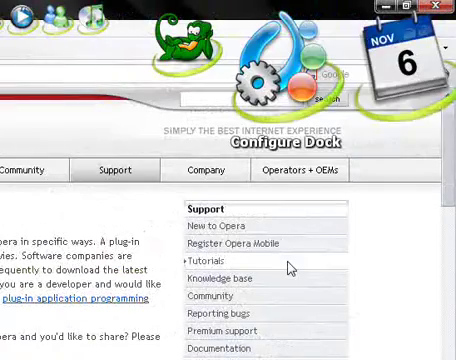
scroll(287, 268, down, 8)
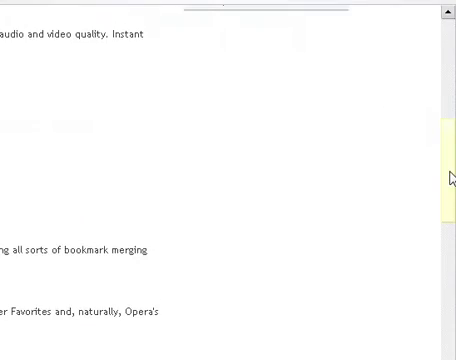
scroll(449, 178, up, 8)
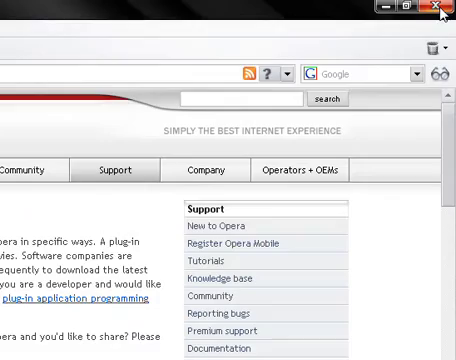